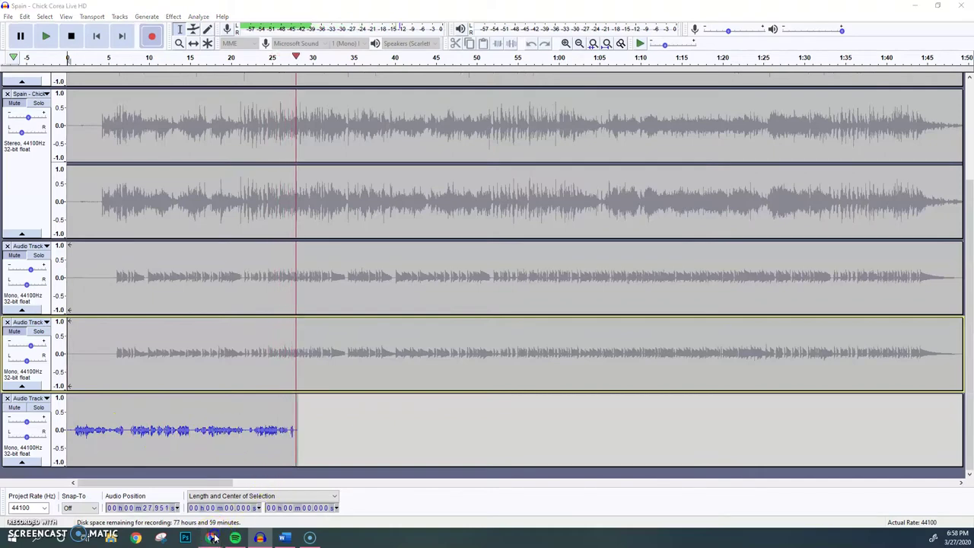
Switch to Chrome to view the Audacity download page and the REAPER videos page, and return to Audacity
{"action": "mouse_move", "coordinate": [214, 538]}
{"action": "left_click", "coordinate": [266, 490]}
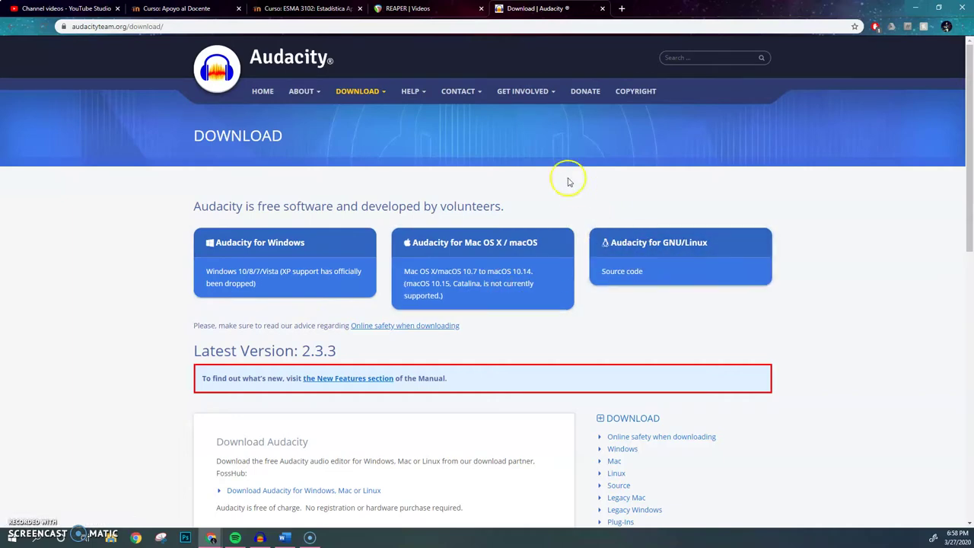
{"action": "left_click", "coordinate": [410, 9]}
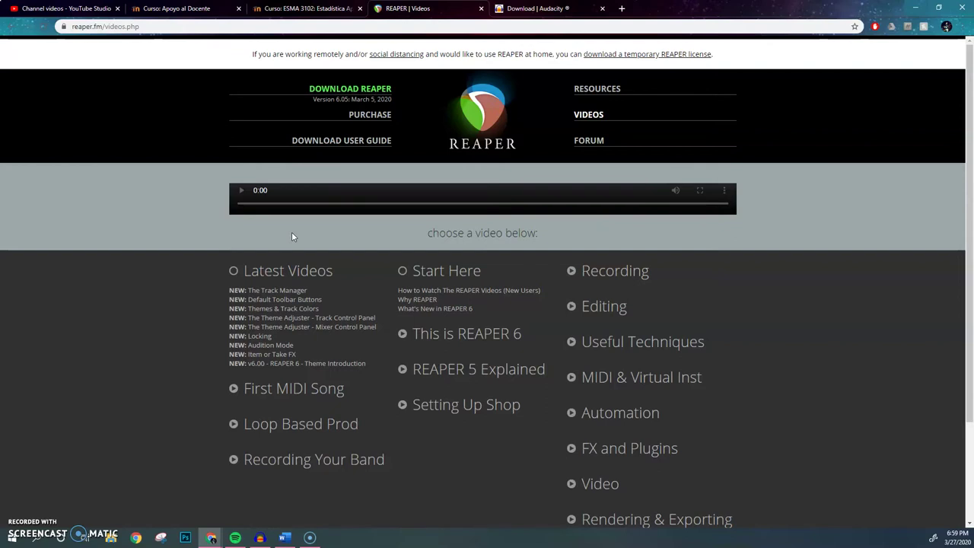
{"action": "left_click", "coordinate": [323, 204]}
{"action": "left_click", "coordinate": [261, 538]}
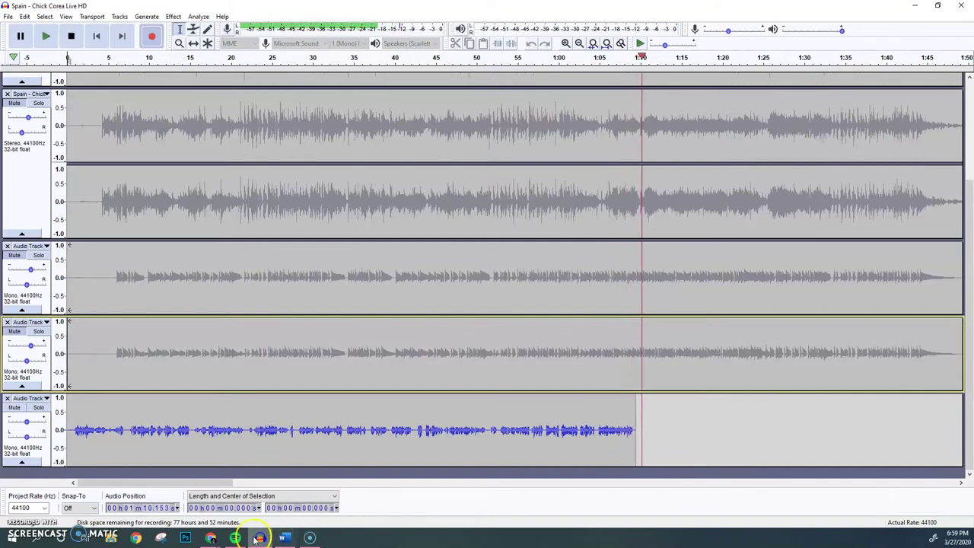
{"action": "mouse_move", "coordinate": [259, 538]}
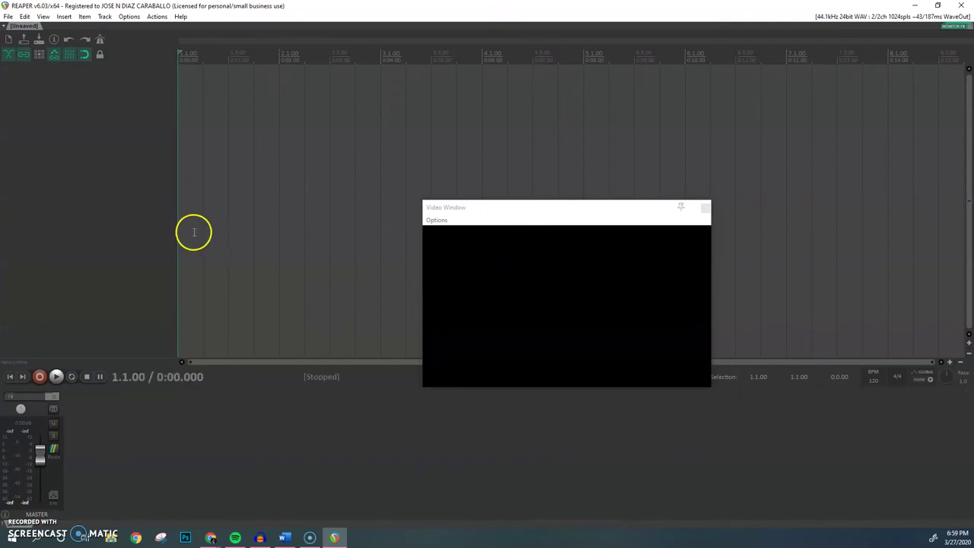
Add a new track in REAPER, insert VID_20200327_165639.mp4 from the Downloads folder on it, and return to the project start
{"action": "right_click", "coordinate": [42, 71]}
{"action": "left_click", "coordinate": [56, 77]}
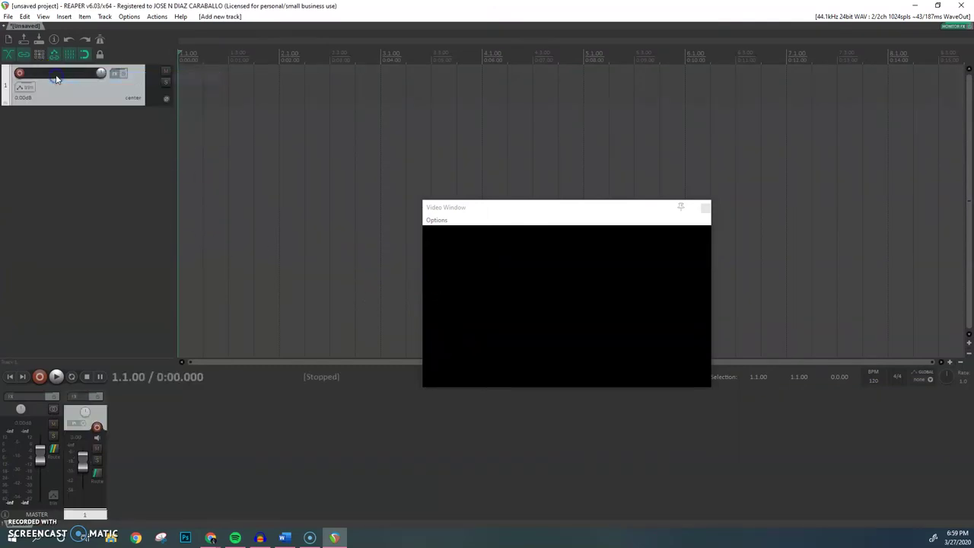
{"action": "left_click", "coordinate": [64, 16]}
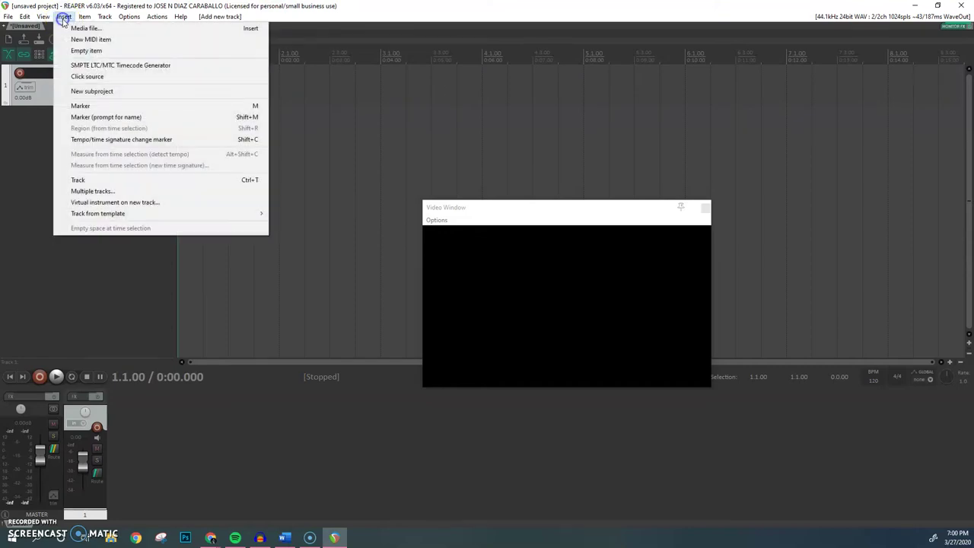
{"action": "left_click", "coordinate": [77, 29]}
{"action": "left_click", "coordinate": [299, 79]}
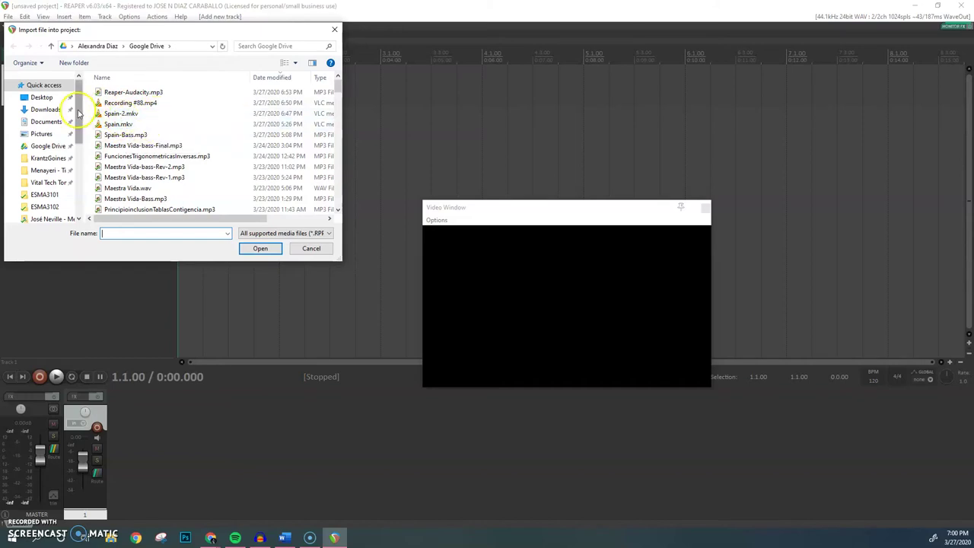
{"action": "left_click", "coordinate": [47, 109]}
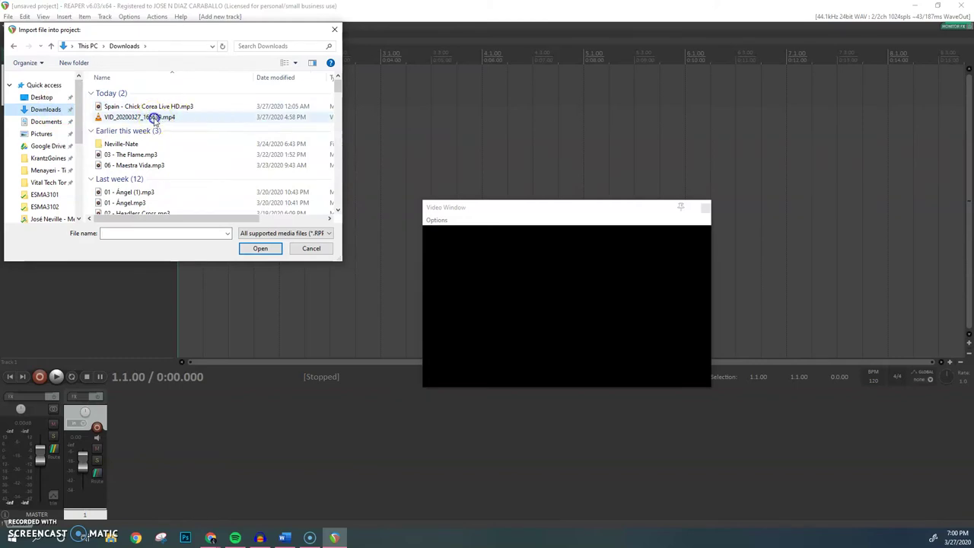
{"action": "left_click", "coordinate": [155, 118]}
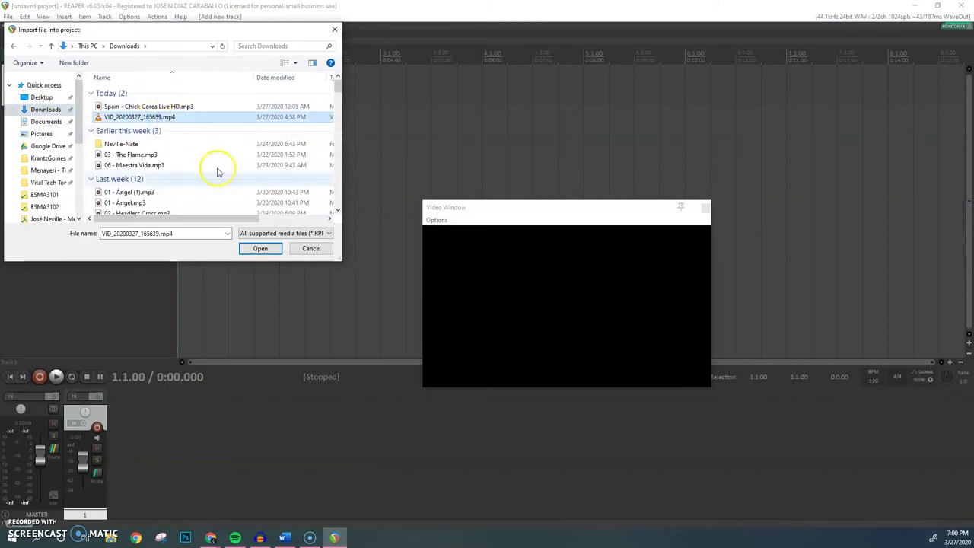
{"action": "left_click", "coordinate": [255, 253]}
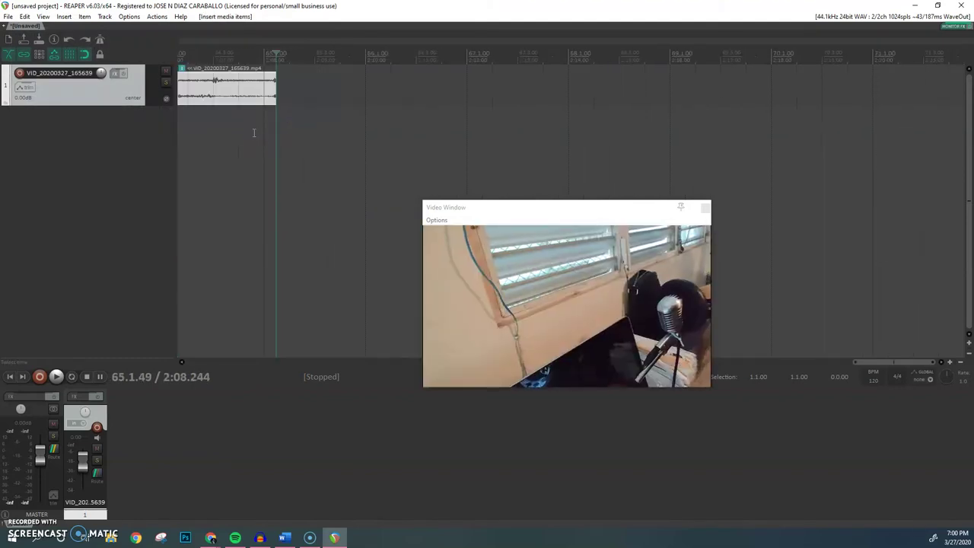
{"action": "key", "text": "Home"}
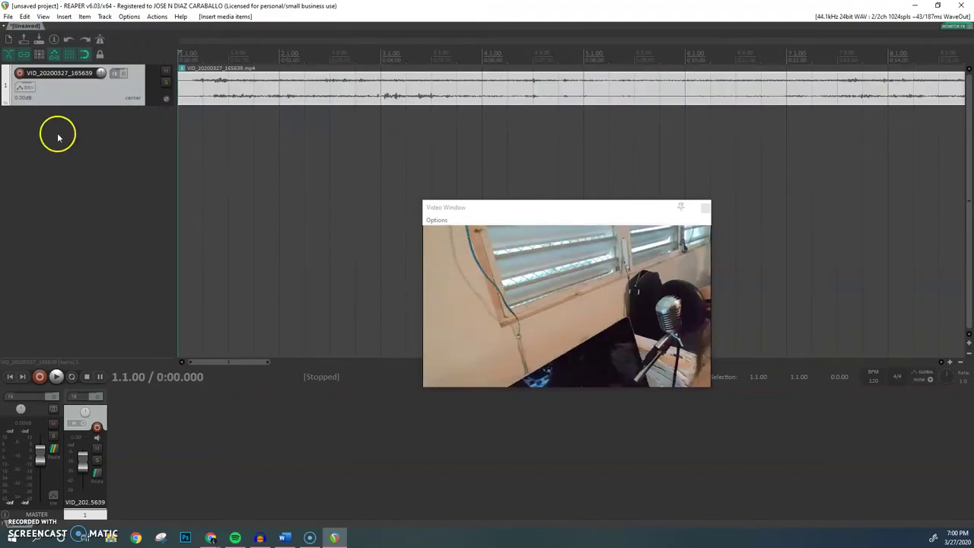
Add a second track, insert Spain-Bass.mp3 from the Google Drive folder on it, and return to the project start
{"action": "right_click", "coordinate": [35, 133]}
{"action": "left_click", "coordinate": [61, 134]}
{"action": "double_click", "coordinate": [70, 117]}
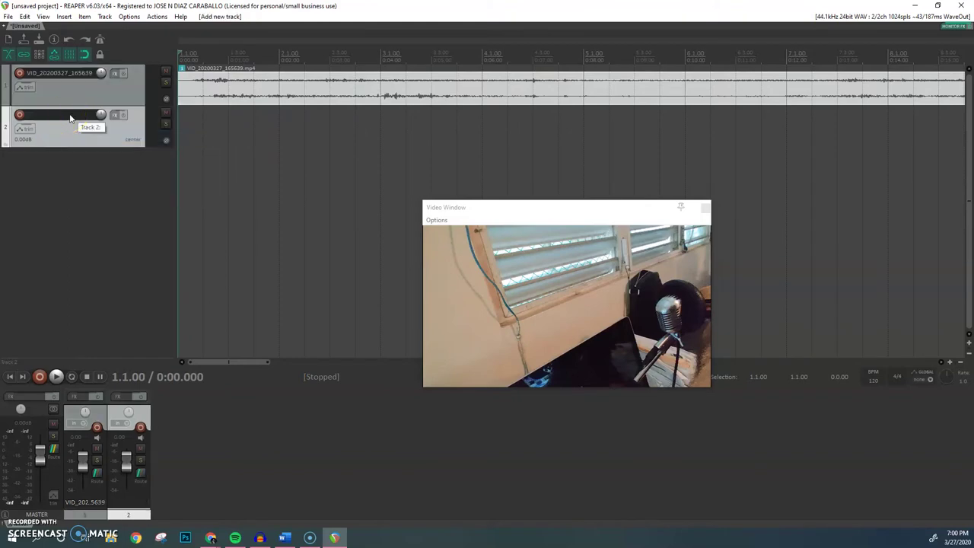
{"action": "left_click", "coordinate": [65, 17]}
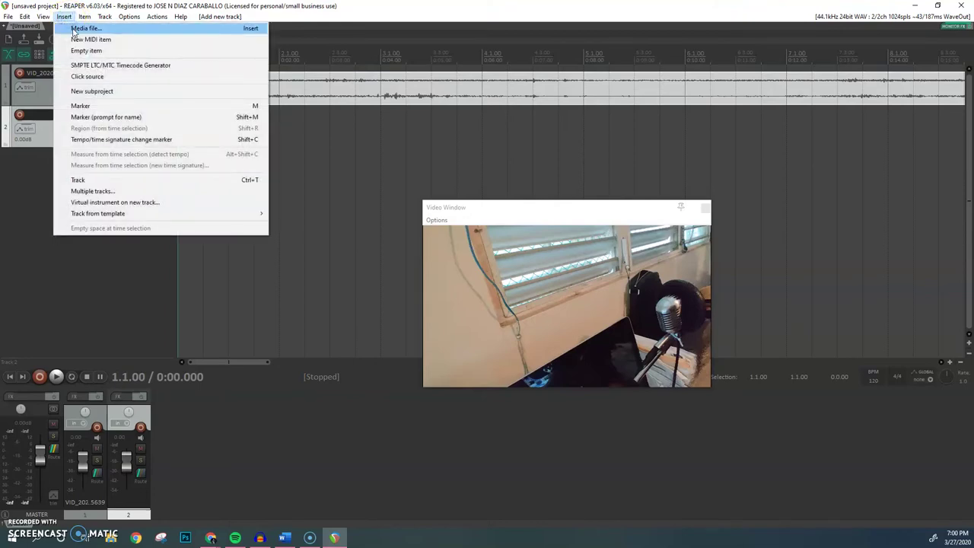
{"action": "left_click", "coordinate": [74, 29]}
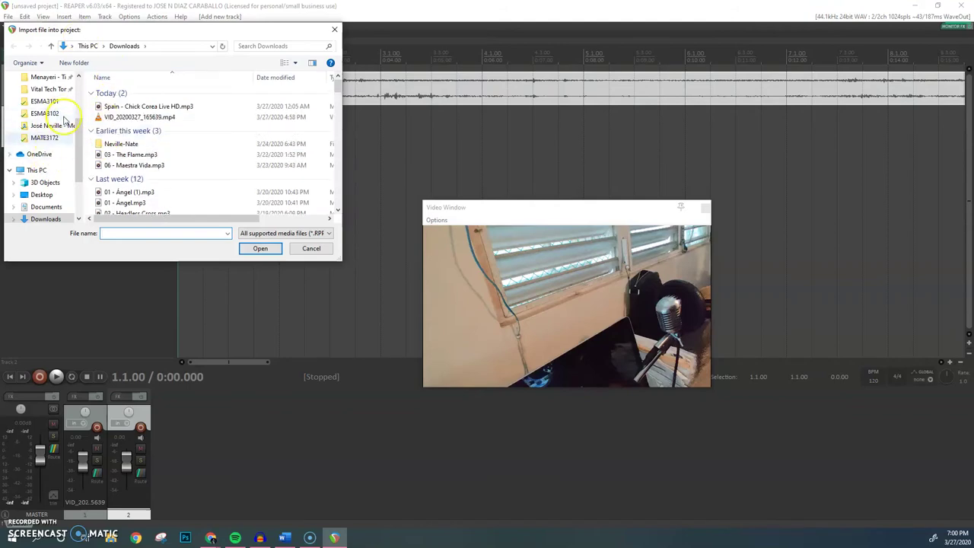
{"action": "scroll", "coordinate": [64, 144], "scroll_direction": "up", "scroll_amount": 3}
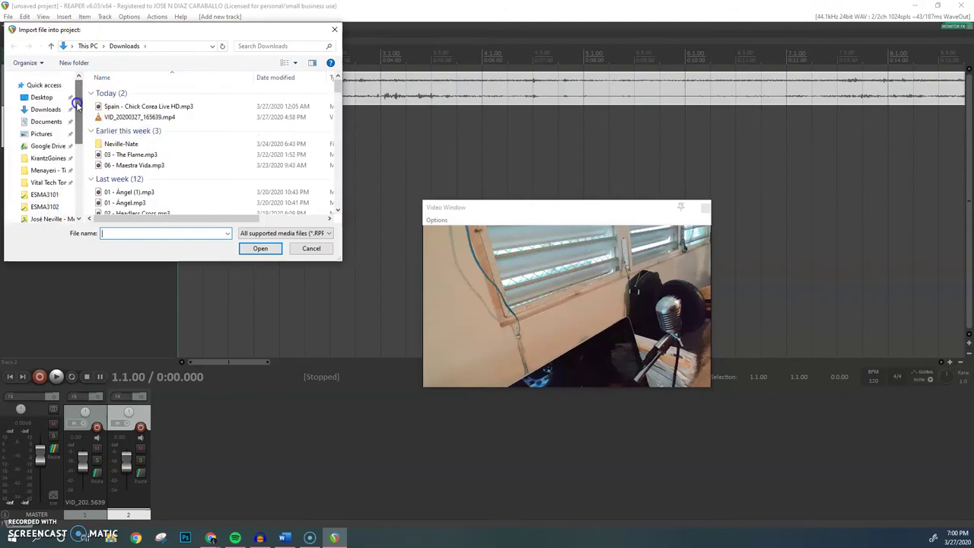
{"action": "left_click", "coordinate": [55, 146]}
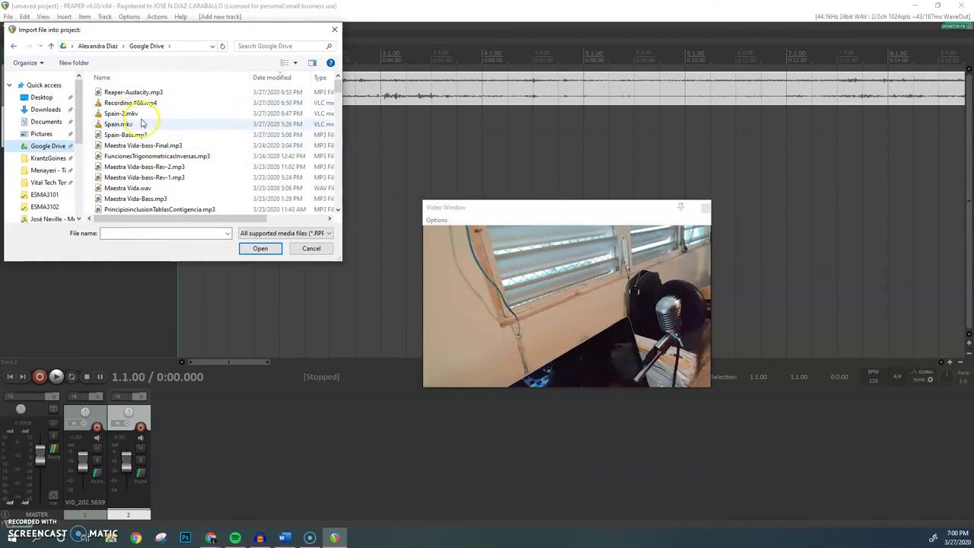
{"action": "left_click", "coordinate": [141, 136]}
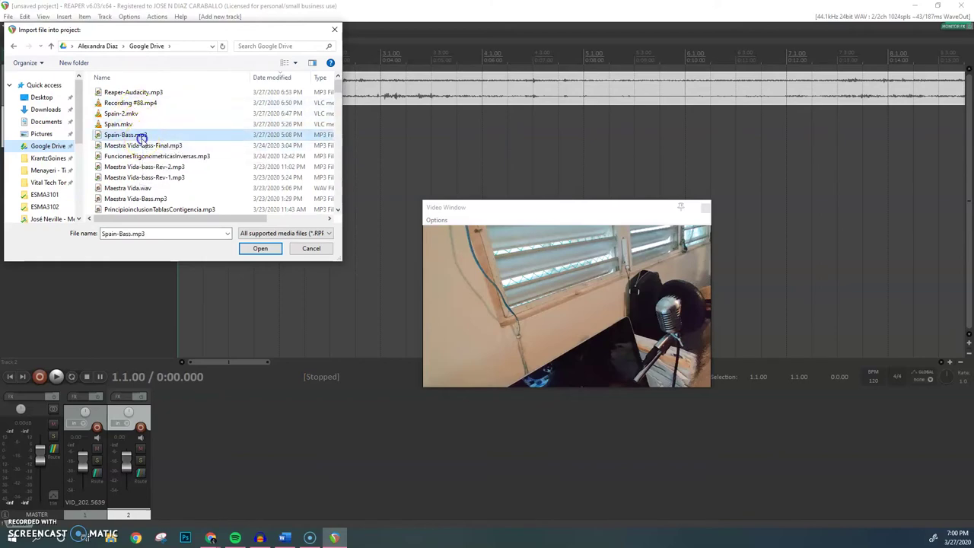
{"action": "left_click", "coordinate": [259, 249]}
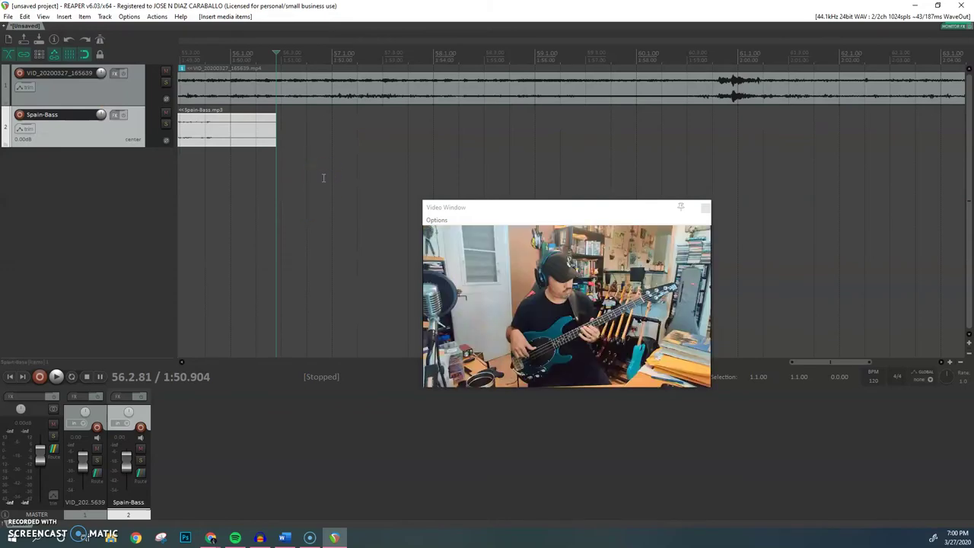
{"action": "key", "text": "Home"}
Move the Spain-Bass clip to start at 3.1.00 and play from 4.2.00 to check its sync with the video
{"action": "left_click_drag", "start_coordinate": [366, 108], "coordinate": [550, 137]}
{"action": "left_click", "coordinate": [512, 97]}
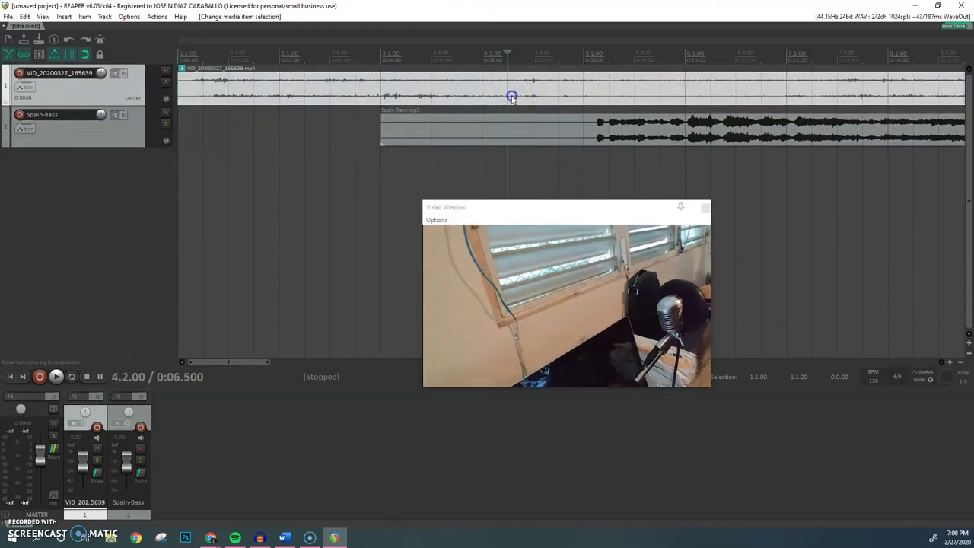
{"action": "left_click", "coordinate": [514, 96]}
{"action": "key", "text": "space"}
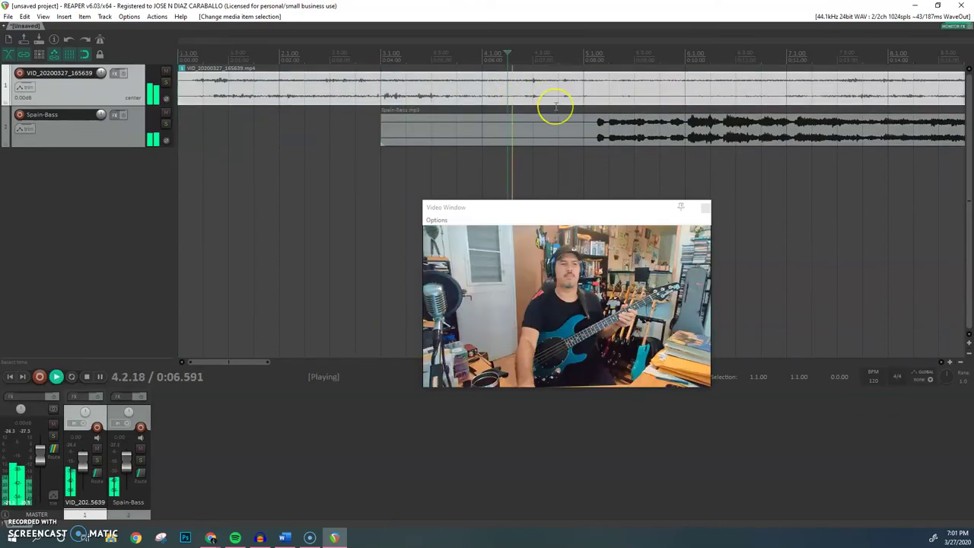
{"action": "left_click", "coordinate": [657, 132]}
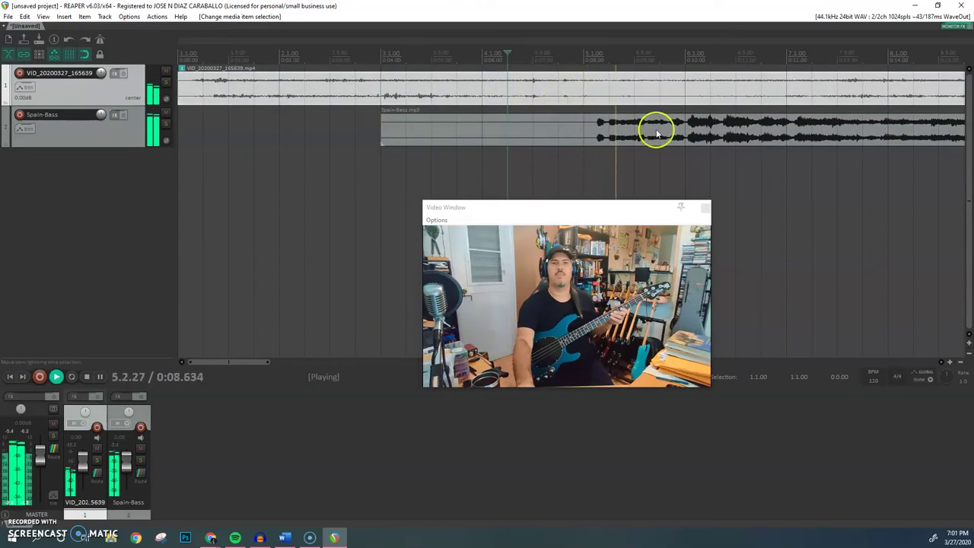
{"action": "key", "text": "space"}
Shift the Spain-Bass clip to start at 3.2.00 and play briefly from 5.2.00 to check the sync
{"action": "mouse_move", "coordinate": [578, 133]}
{"action": "left_mouse_down"}
{"action": "mouse_move", "coordinate": [555, 131]}
{"action": "mouse_move", "coordinate": [597, 134]}
{"action": "left_mouse_up"}
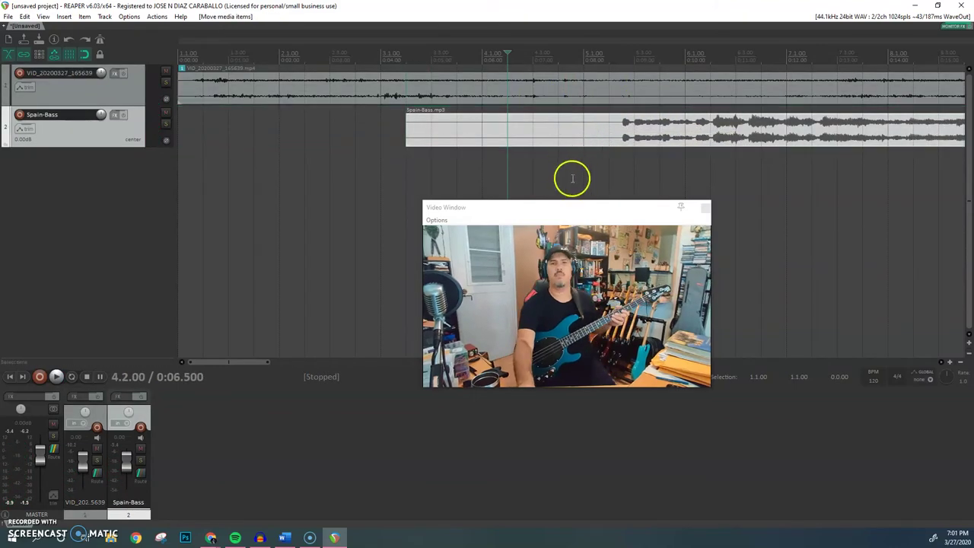
{"action": "left_click", "coordinate": [603, 99]}
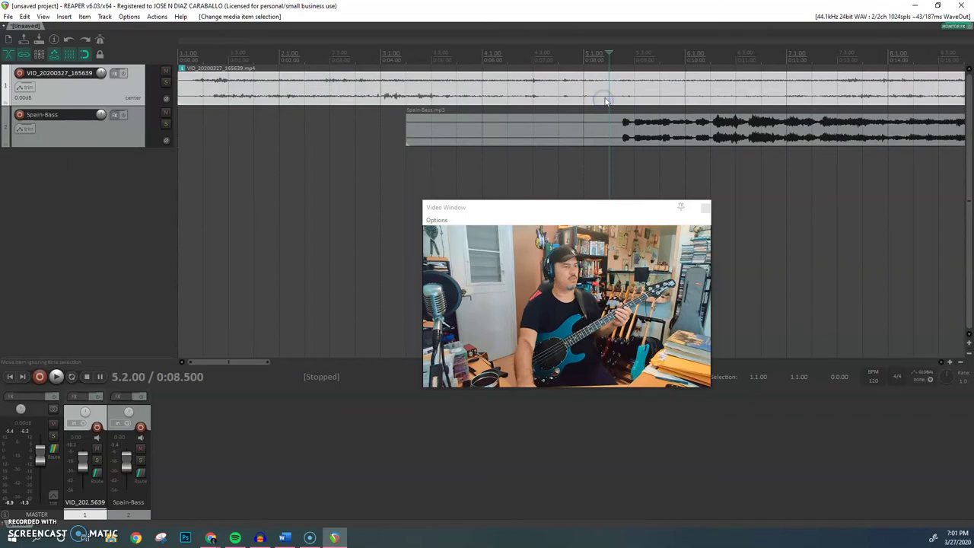
{"action": "left_click", "coordinate": [614, 114]}
{"action": "key", "text": "space"}
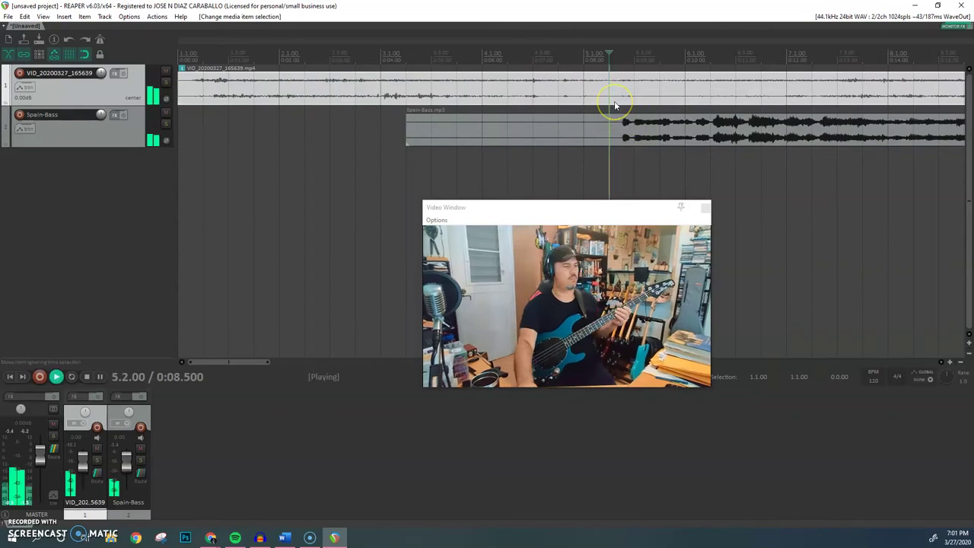
{"action": "key", "text": "space"}
{"action": "scroll", "coordinate": [614, 113], "scroll_direction": "up", "scroll_amount": 2}
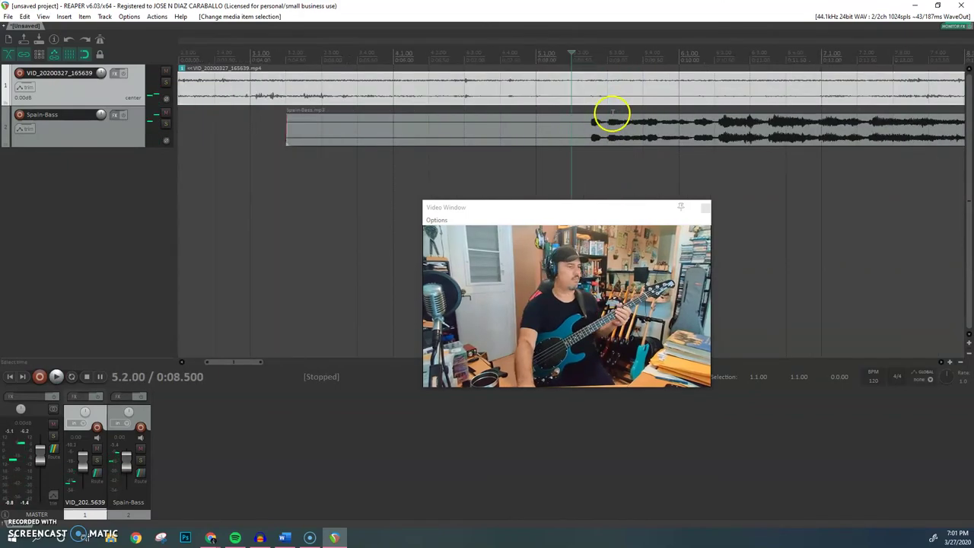
{"action": "left_click", "coordinate": [582, 136]}
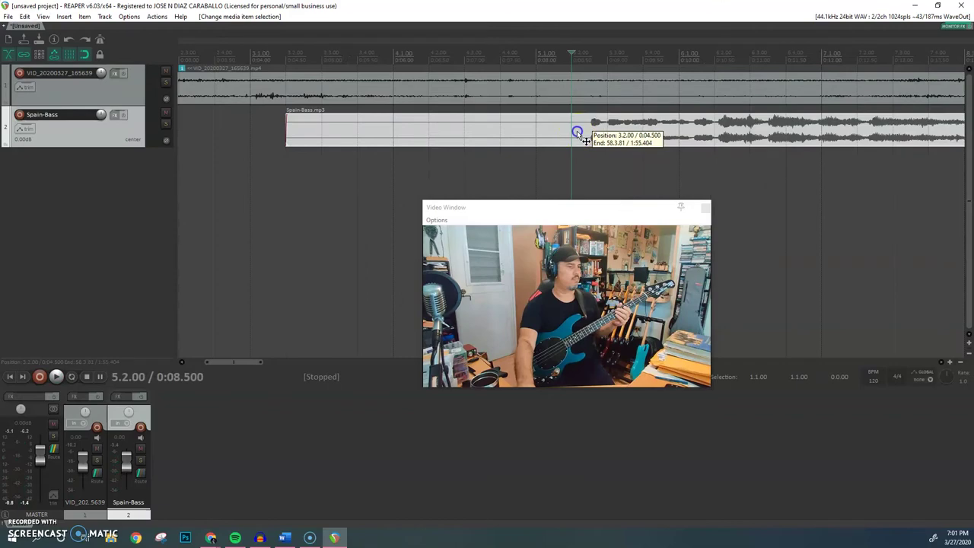
Split both the video clip and the Spain-Bass clip at 4.4.00
{"action": "left_click", "coordinate": [500, 101]}
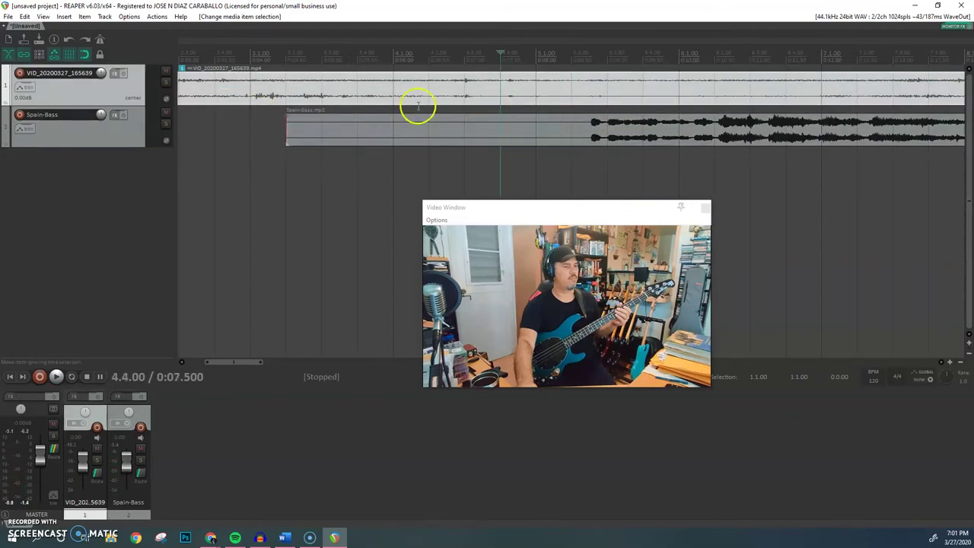
{"action": "left_click", "coordinate": [373, 141]}
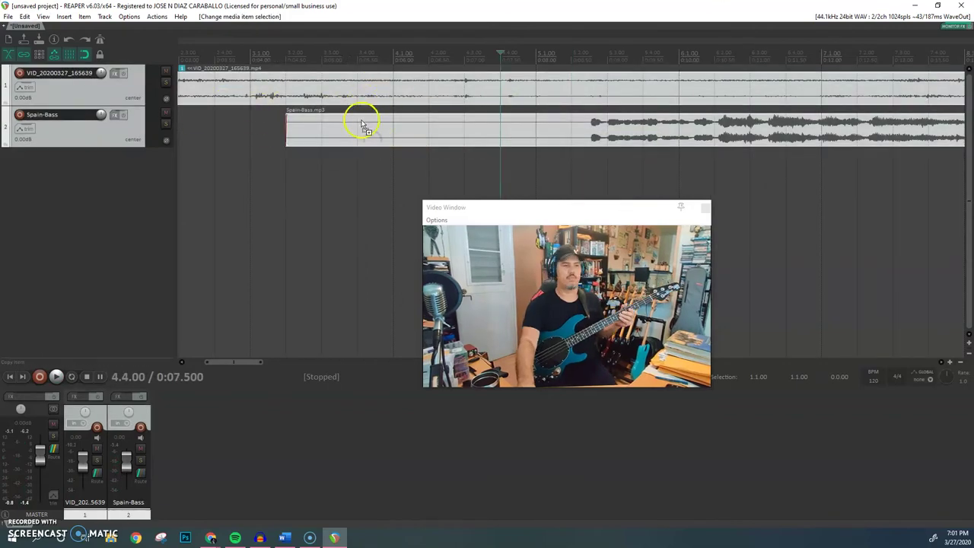
{"action": "left_click", "coordinate": [84, 17]}
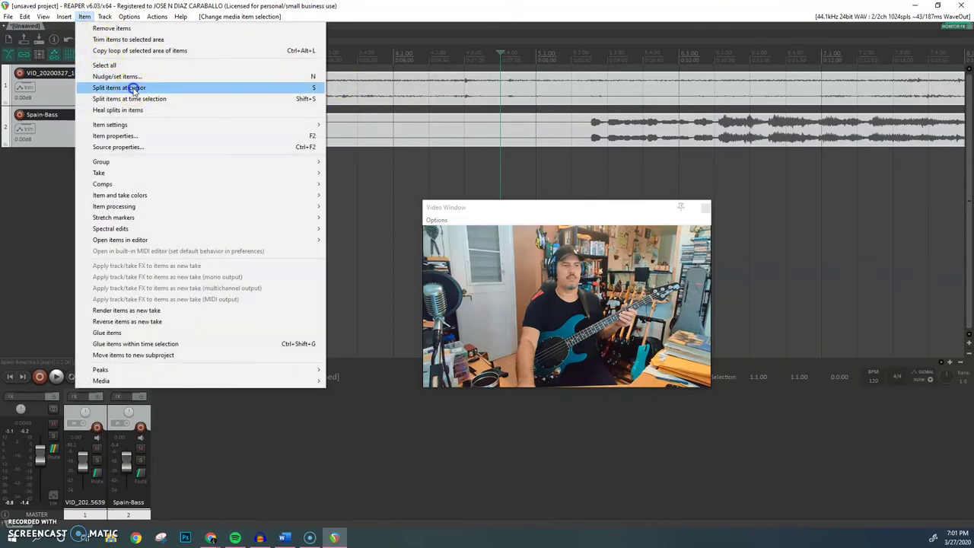
{"action": "left_click", "coordinate": [133, 89]}
Delete the video and bass segments before the split and move both remaining clips earlier, with the video starting at about 2.3.00
{"action": "left_click", "coordinate": [302, 86]}
{"action": "left_click", "coordinate": [374, 133], "text": "ctrl"}
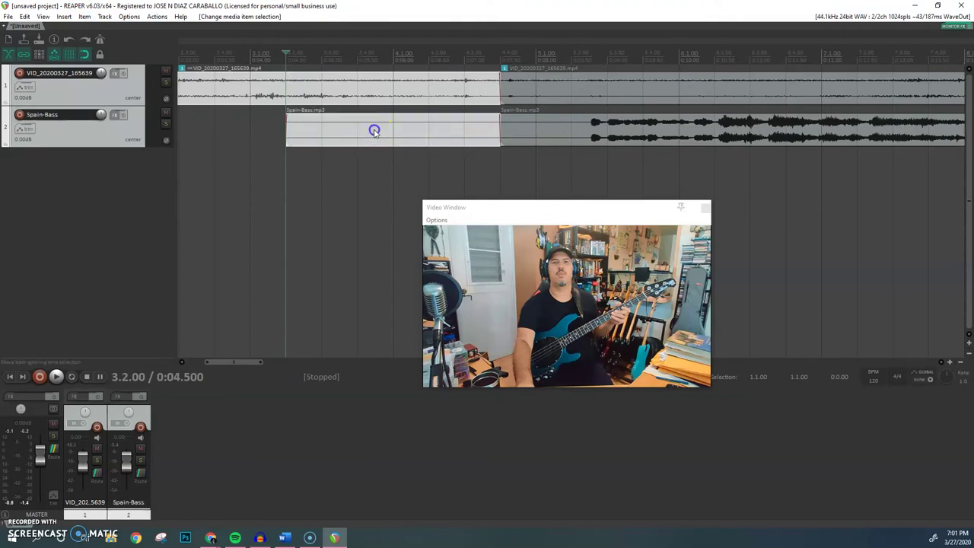
{"action": "key", "text": "Delete"}
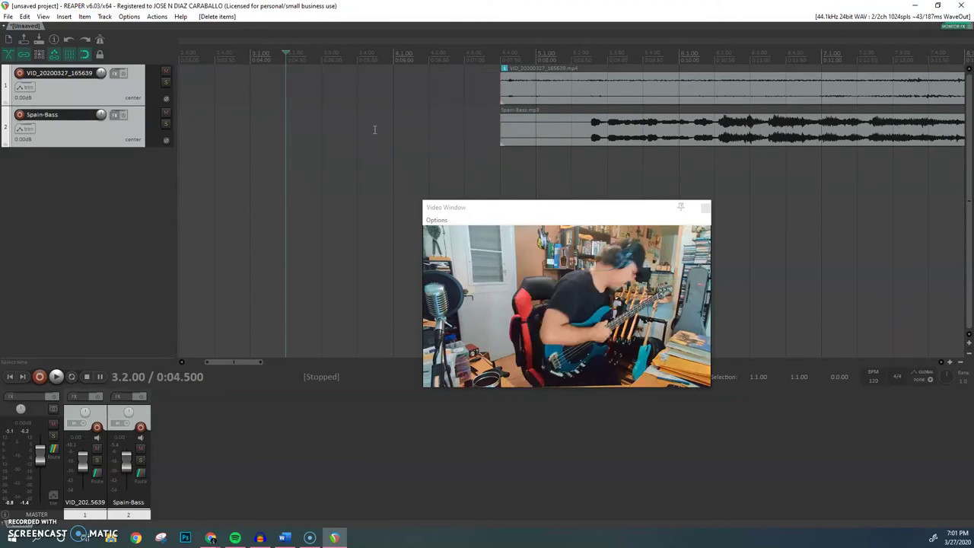
{"action": "left_click_drag", "start_coordinate": [514, 89], "coordinate": [192, 89]}
{"action": "left_click_drag", "start_coordinate": [557, 139], "coordinate": [202, 143]}
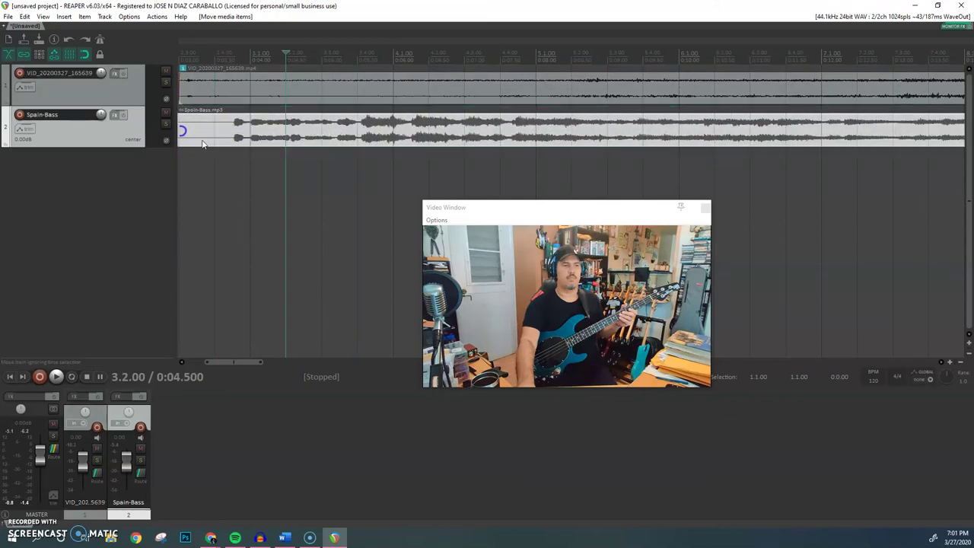
{"action": "left_click", "coordinate": [319, 96]}
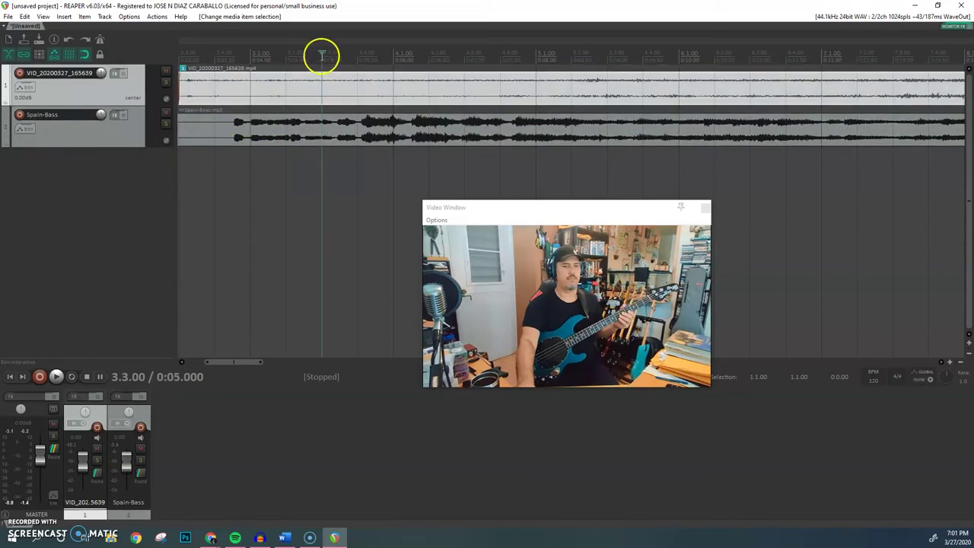
{"action": "left_click_drag", "start_coordinate": [321, 55], "coordinate": [352, 50]}
{"action": "left_click", "coordinate": [313, 44]}
{"action": "left_click", "coordinate": [286, 95]}
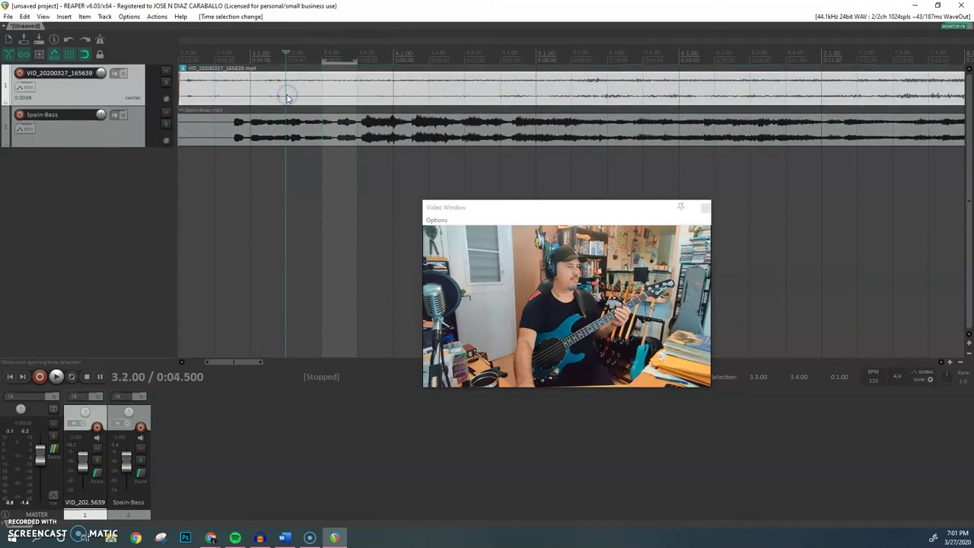
{"action": "left_click", "coordinate": [288, 97]}
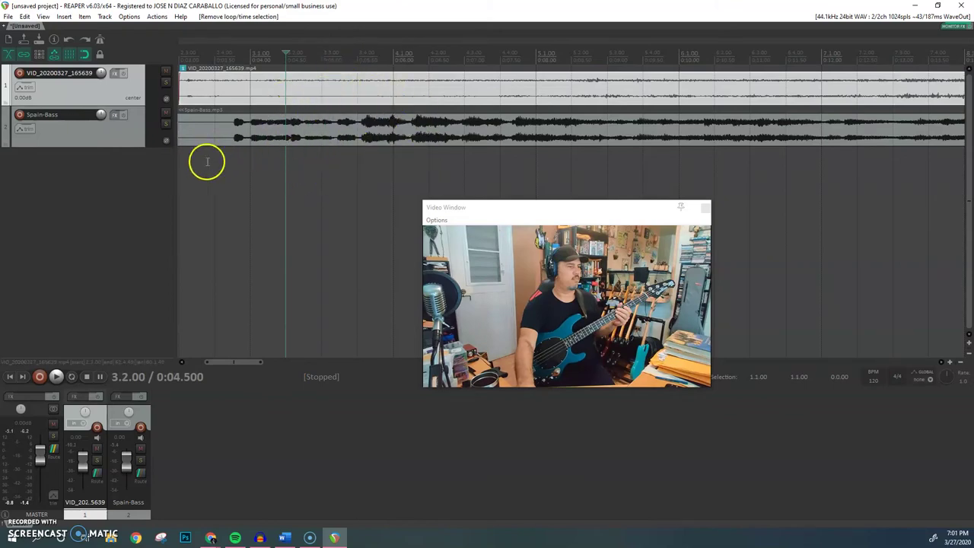
Lower the VID_20200327_165639 track's volume to -inf dB and raise the Spain-Bass track's volume slightly
{"action": "left_click_drag", "start_coordinate": [83, 460], "coordinate": [87, 511]}
{"action": "left_click", "coordinate": [130, 479]}
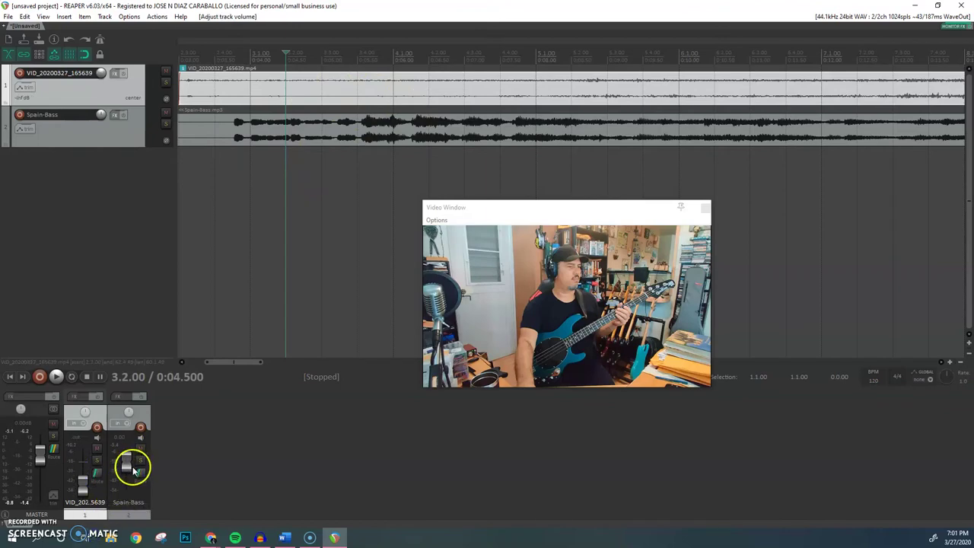
{"action": "left_click_drag", "start_coordinate": [133, 470], "coordinate": [126, 462]}
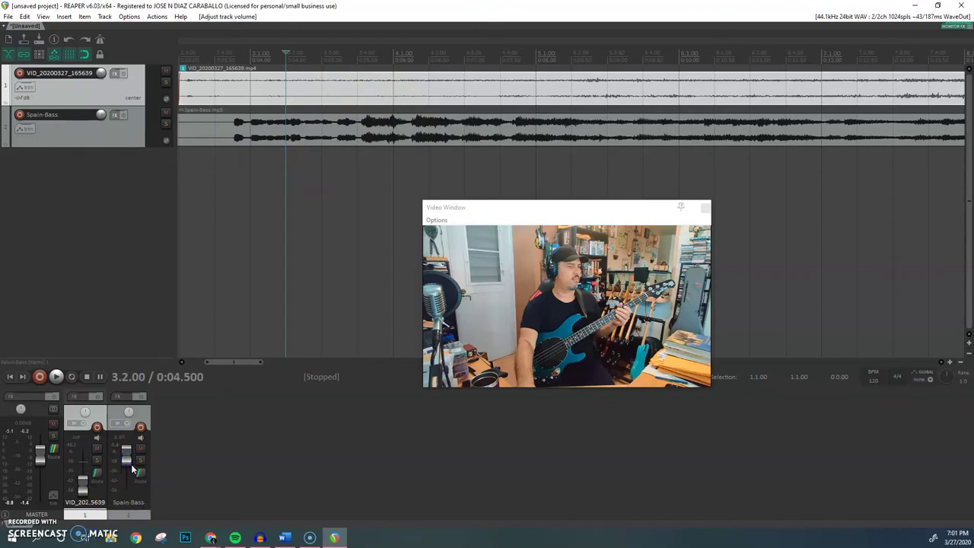
{"action": "left_click", "coordinate": [55, 411]}
Open the render settings and set the output to the Google Drive folder with the file name Spain-2
{"action": "left_click", "coordinate": [7, 16]}
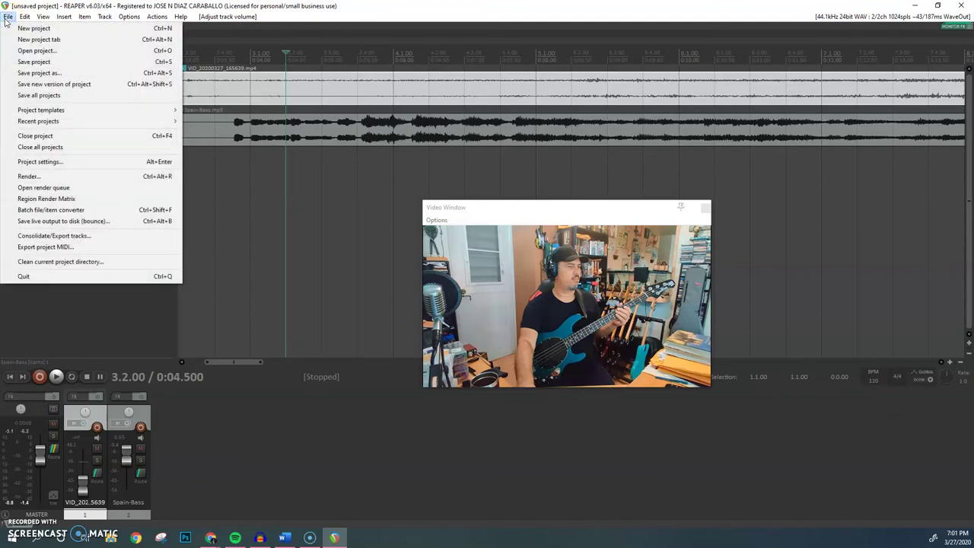
{"action": "left_click", "coordinate": [58, 176]}
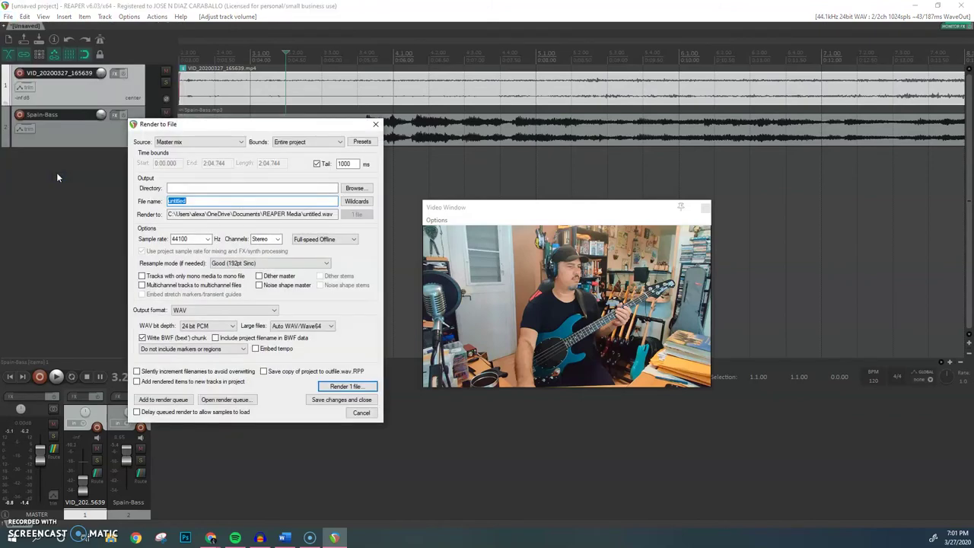
{"action": "left_click", "coordinate": [356, 188]}
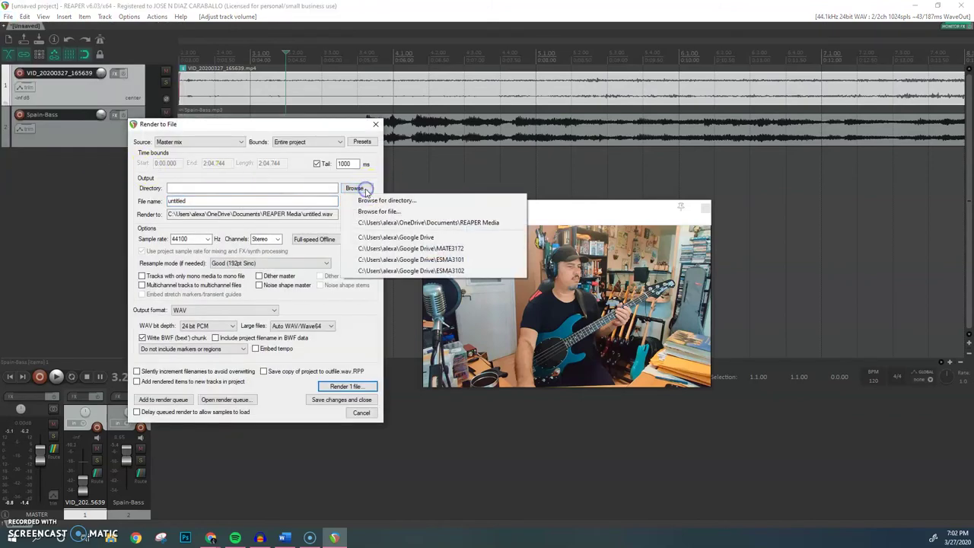
{"action": "left_click", "coordinate": [448, 237]}
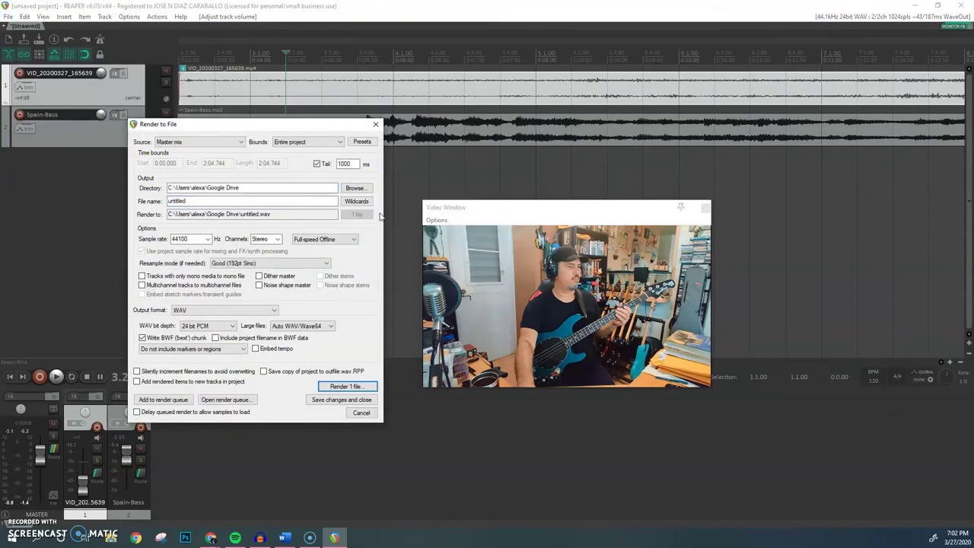
{"action": "double_click", "coordinate": [233, 201]}
Set the render output to Video (ffmpeg/libav encoder) in MKV format, with 320 kbps MP3 audio and a framerate of 24 fps
{"action": "left_click", "coordinate": [180, 310]}
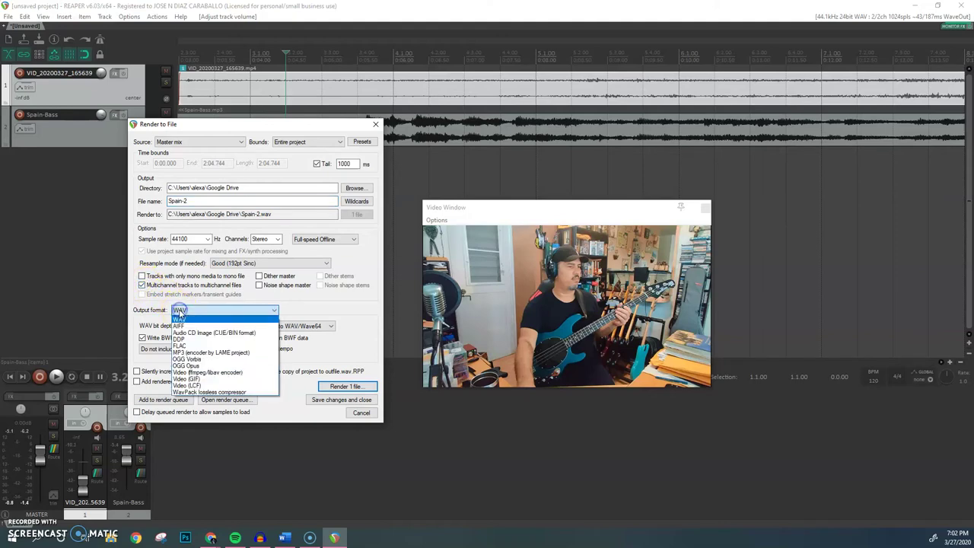
{"action": "left_click", "coordinate": [208, 373]}
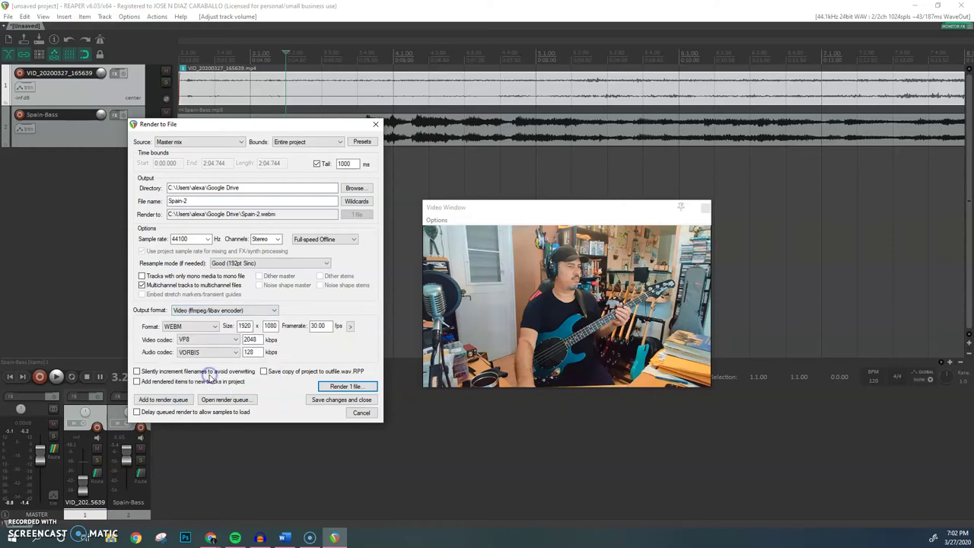
{"action": "left_click", "coordinate": [198, 329]}
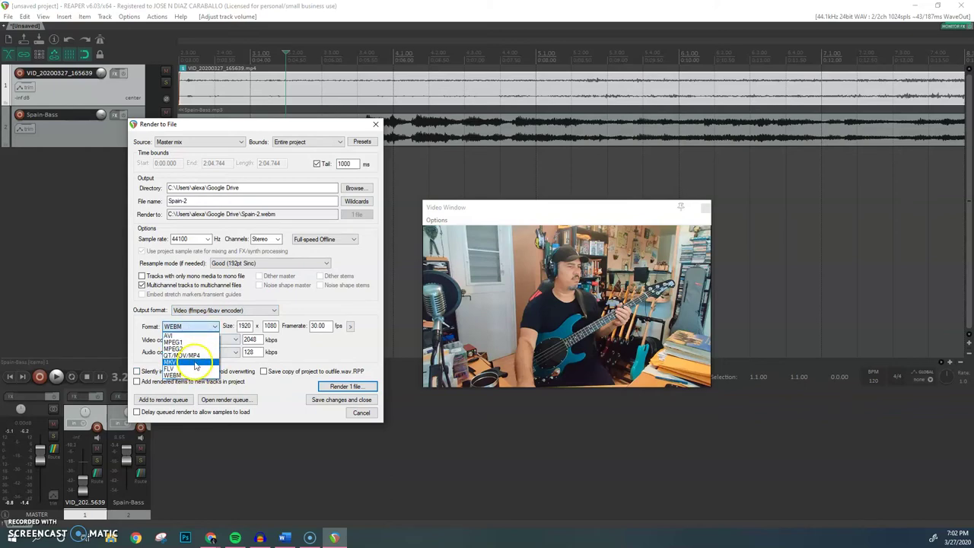
{"action": "left_click", "coordinate": [195, 362]}
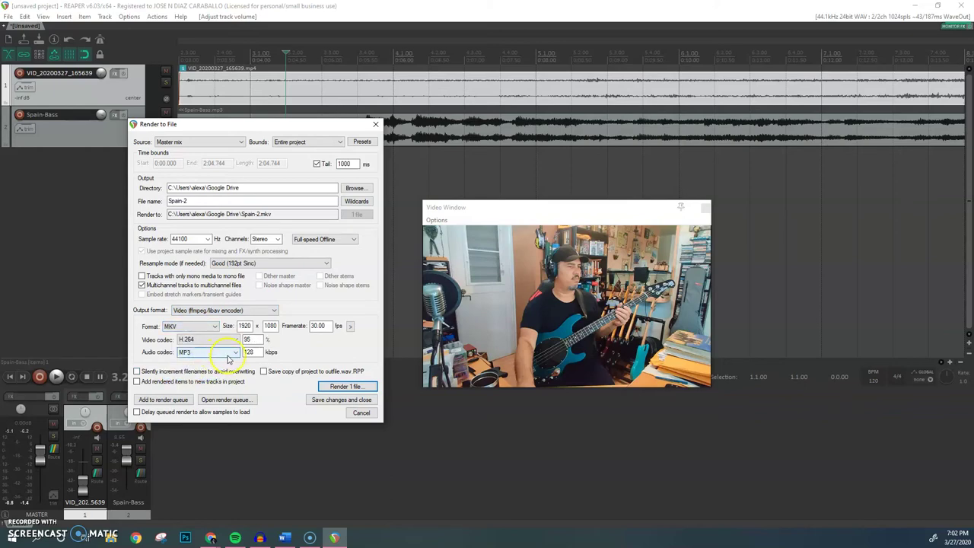
{"action": "double_click", "coordinate": [251, 352]}
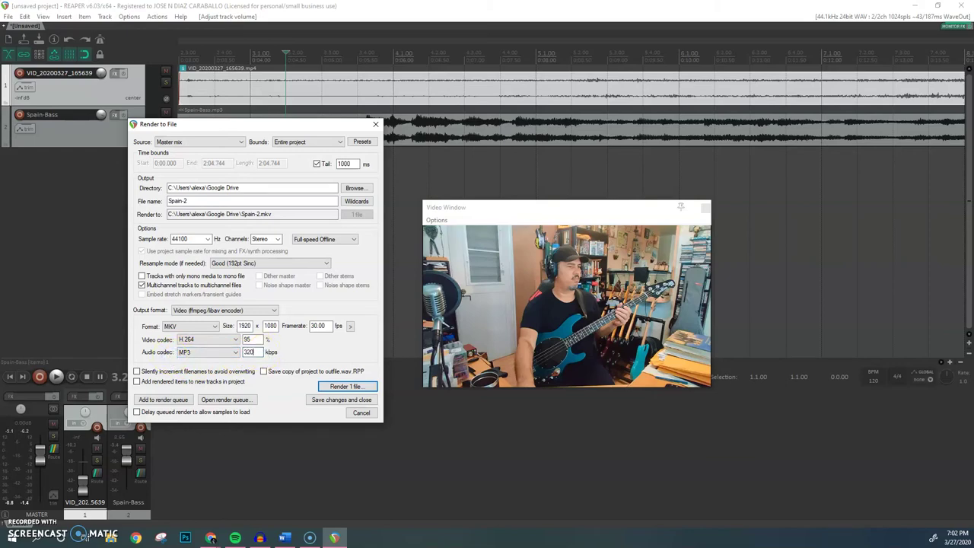
{"action": "double_click", "coordinate": [318, 325]}
Render the entire project to Spain-2.mkv, overwriting the existing file of that name
{"action": "left_click", "coordinate": [247, 187]}
{"action": "left_click", "coordinate": [233, 201]}
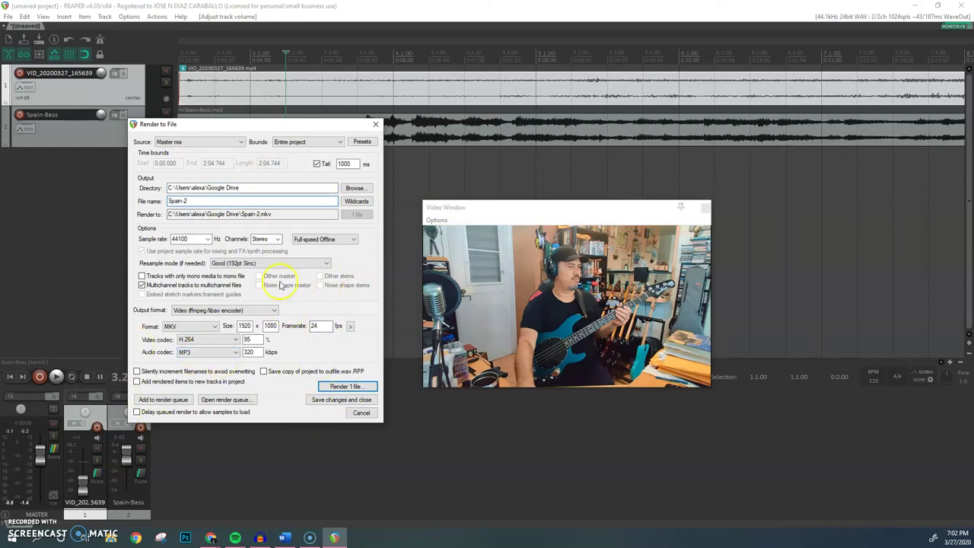
{"action": "left_click", "coordinate": [344, 387]}
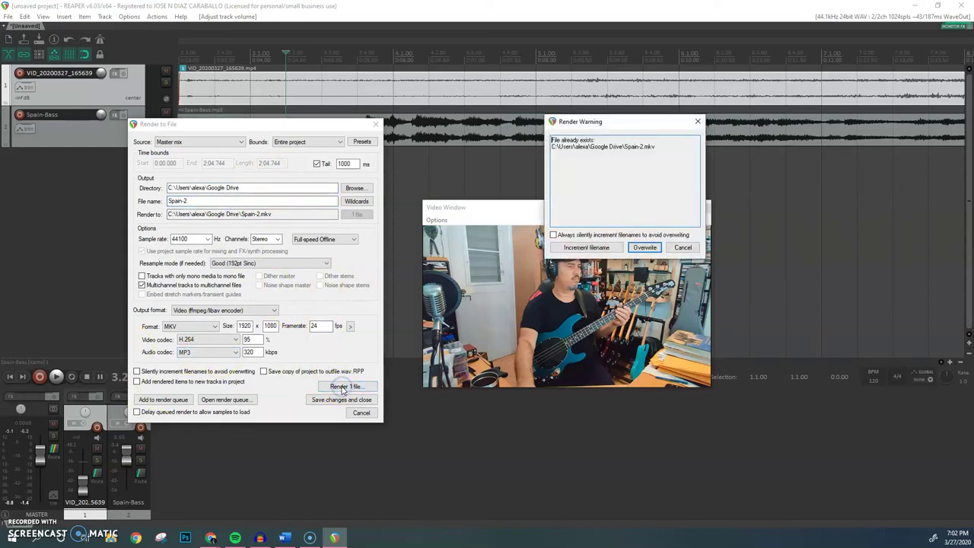
{"action": "left_click", "coordinate": [643, 248]}
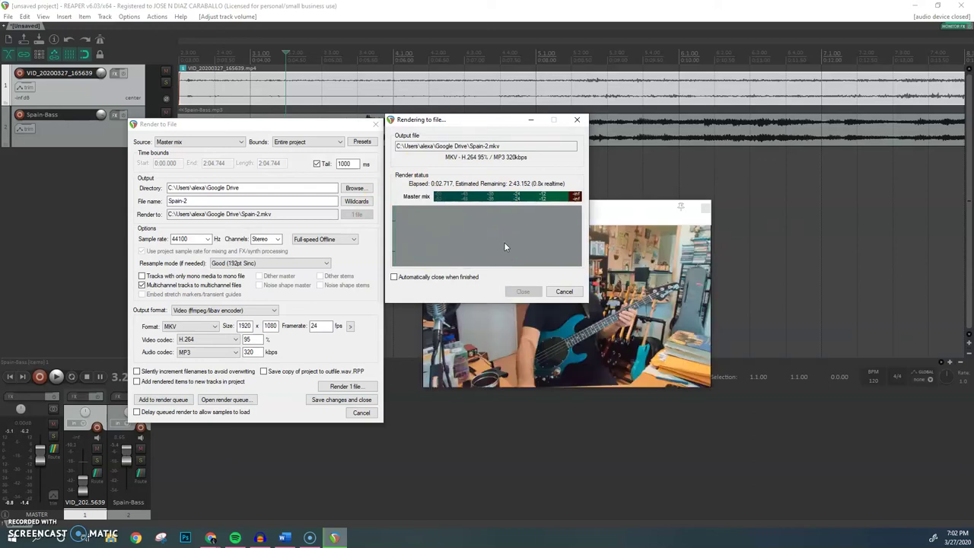
{"action": "left_click", "coordinate": [521, 223]}
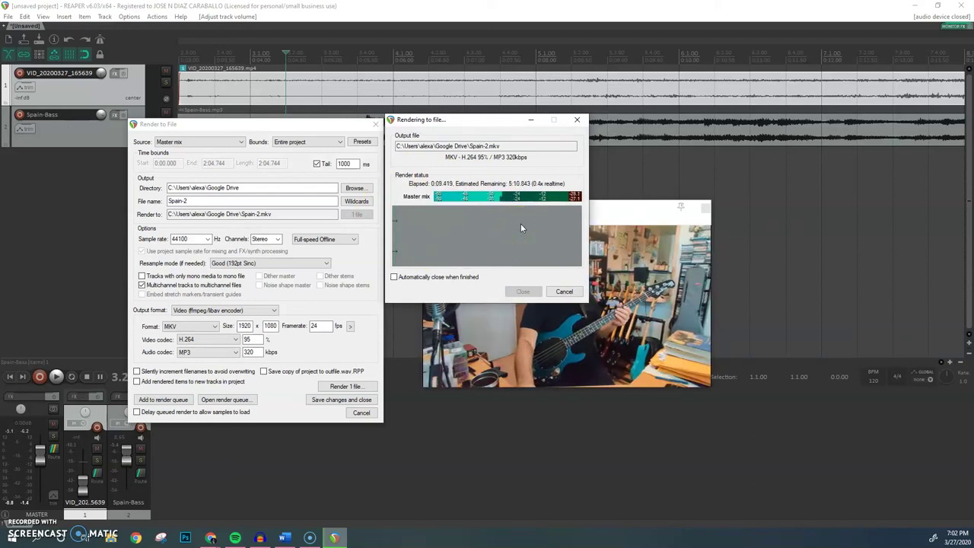
{"action": "left_click", "coordinate": [521, 225]}
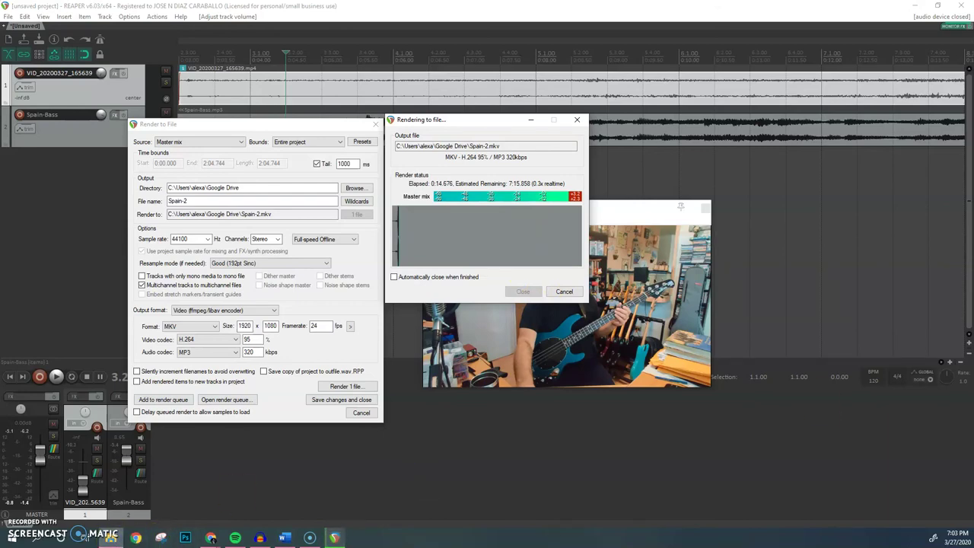
Switch to File Explorer, open the Google Drive folder, try playing Spain-2.mkv in VLC and close the player
{"action": "left_click", "coordinate": [110, 538]}
{"action": "left_click_drag", "start_coordinate": [304, 147], "coordinate": [476, 99]}
{"action": "left_click", "coordinate": [298, 250]}
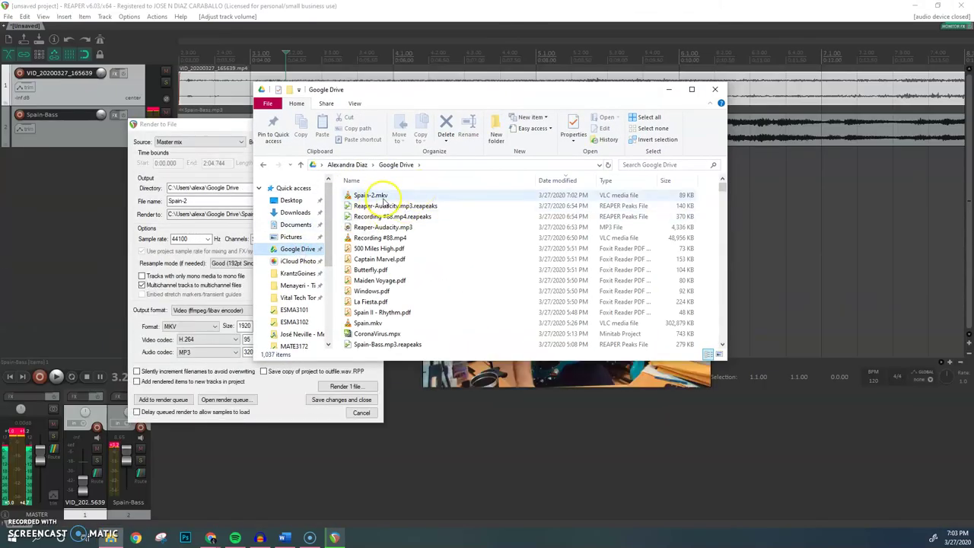
{"action": "double_click", "coordinate": [380, 197]}
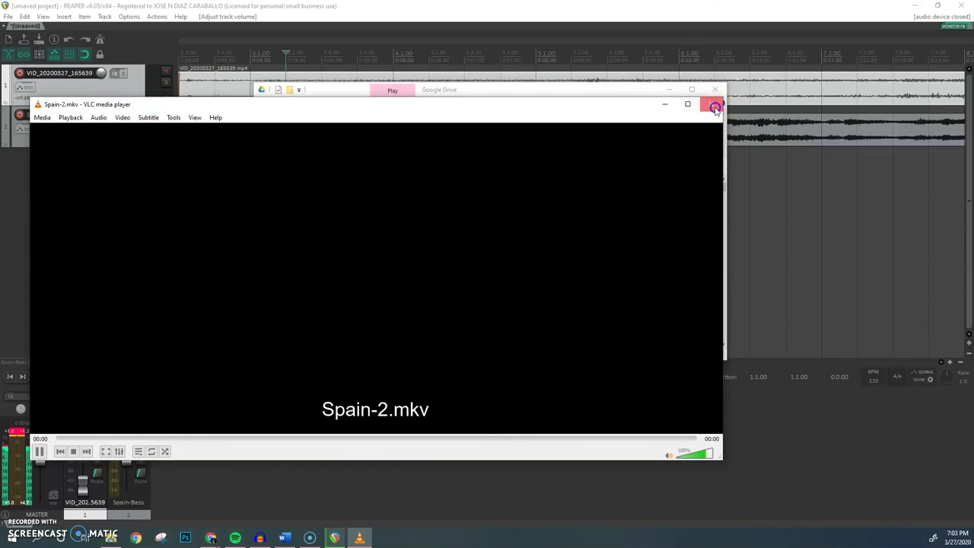
{"action": "left_click", "coordinate": [715, 100]}
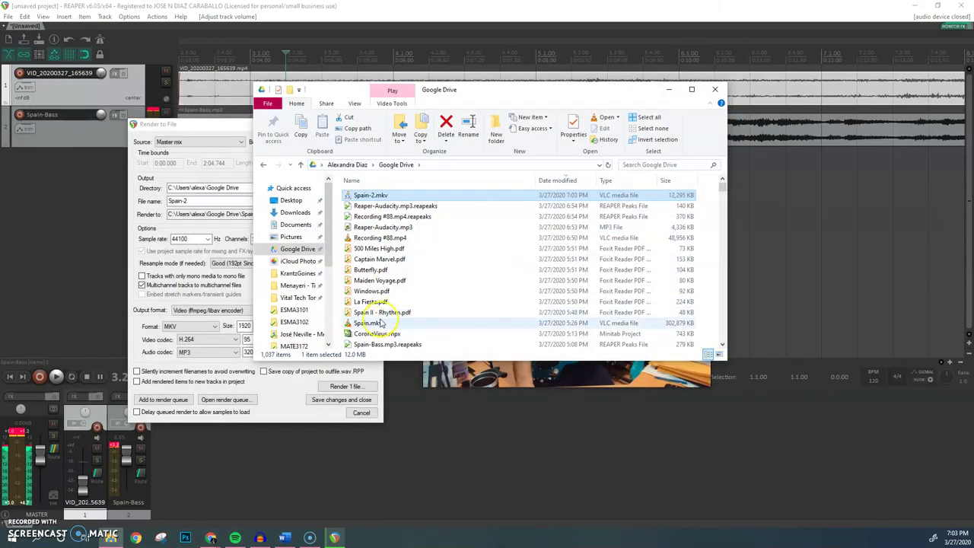
Play the earlier Spain.mkv video from the Google Drive folder in VLC and stop the playback
{"action": "double_click", "coordinate": [371, 323]}
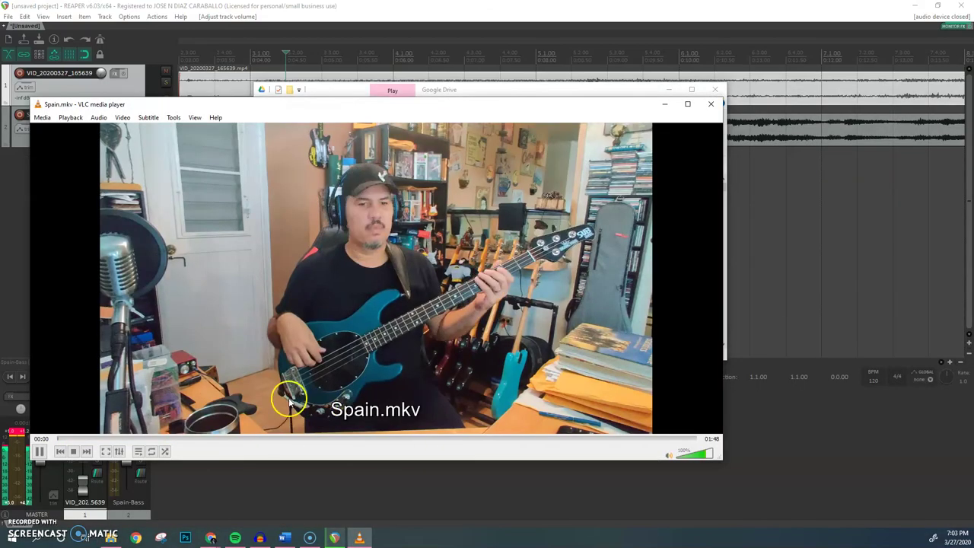
{"action": "left_click", "coordinate": [73, 453]}
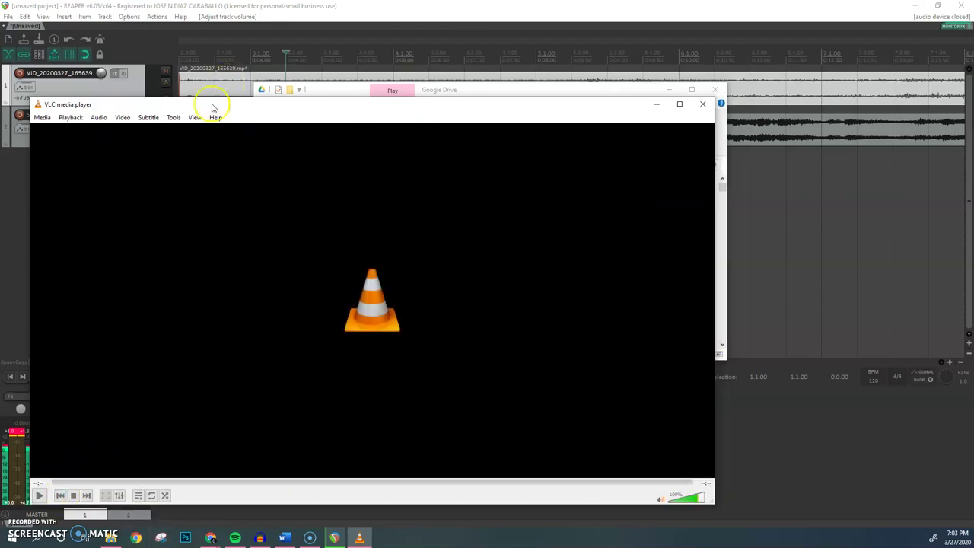